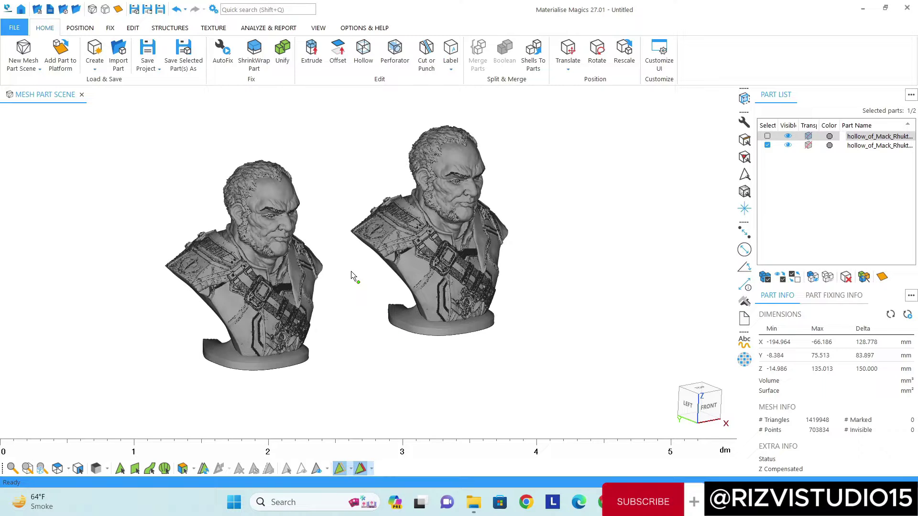
# Orbit and zoom the view so both hollow busts face the front.
pyautogui.scroll(-3, 381, 253)
pyautogui.scroll(3, 351, 242)
pyautogui.moveTo(364, 286)
pyautogui.mouseDown(button='right')
pyautogui.moveTo(330, 270)
pyautogui.moveTo(349, 287)
pyautogui.mouseUp(button='right')
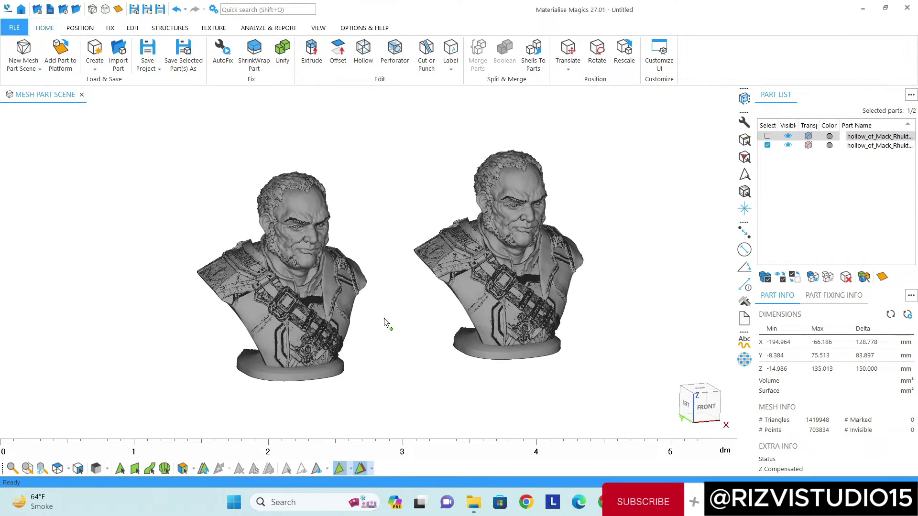
pyautogui.scroll(5, 459, 306)
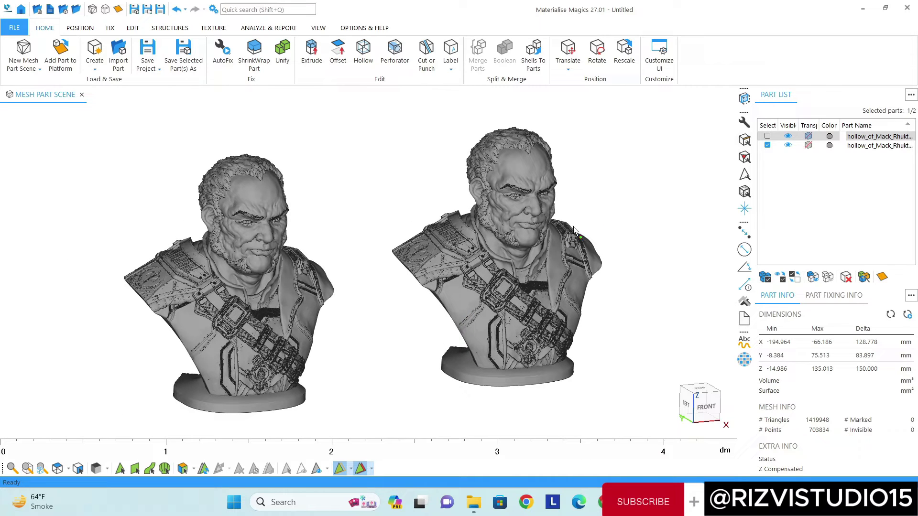
# Open Multi-Section and activate the Y section contours through both busts.
pyautogui.click(744, 98)
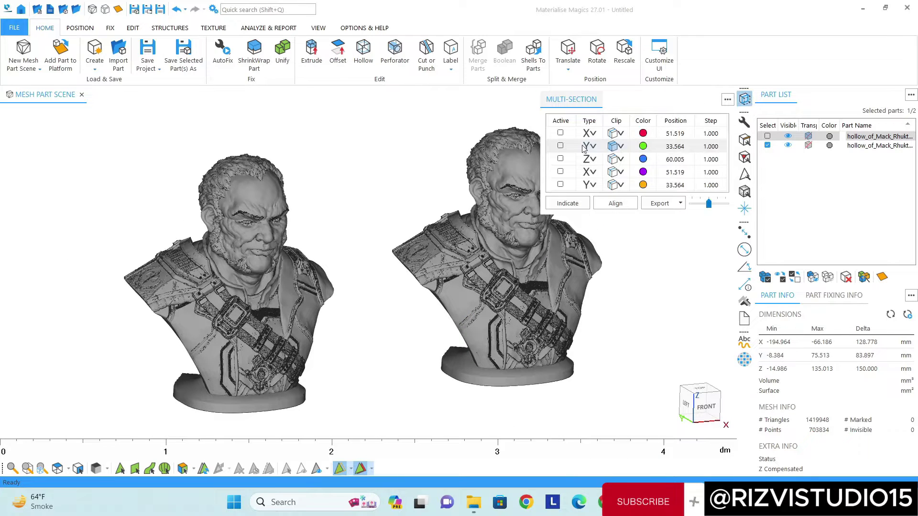
pyautogui.click(561, 148)
pyautogui.moveTo(476, 243); pyautogui.dragTo(387, 240, button='middle')
pyautogui.scroll(1, 426, 245)
# Tilt to inspect the cut bottoms, then stand both busts upright and recentre them.
pyautogui.moveTo(321, 315); pyautogui.dragTo(416, 295, button='right')
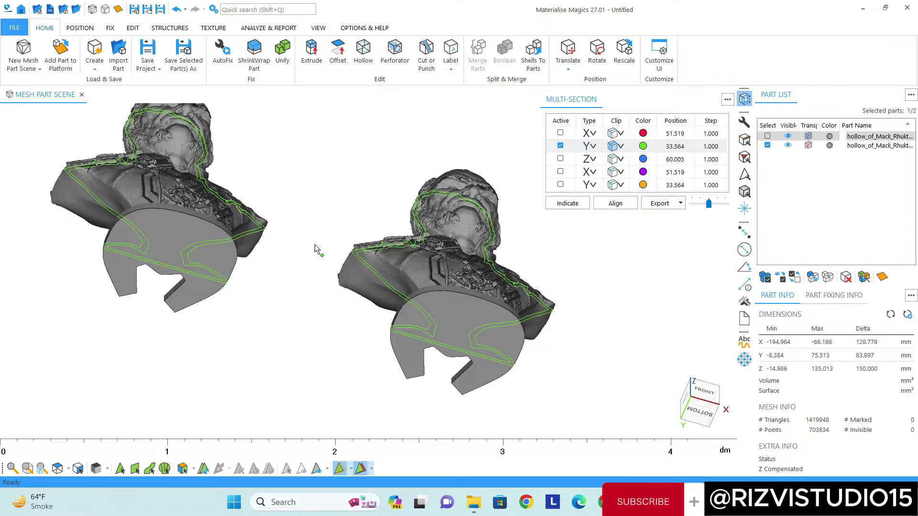
pyautogui.scroll(-6, 314, 232)
pyautogui.moveTo(365, 225); pyautogui.dragTo(390, 315, button='right')
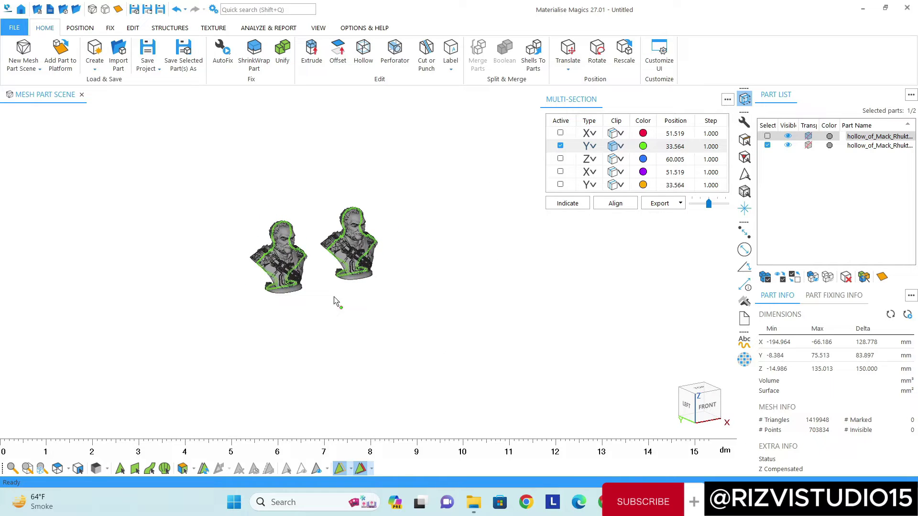
pyautogui.scroll(6, 313, 268)
pyautogui.moveTo(322, 240); pyautogui.dragTo(339, 255, button='middle')
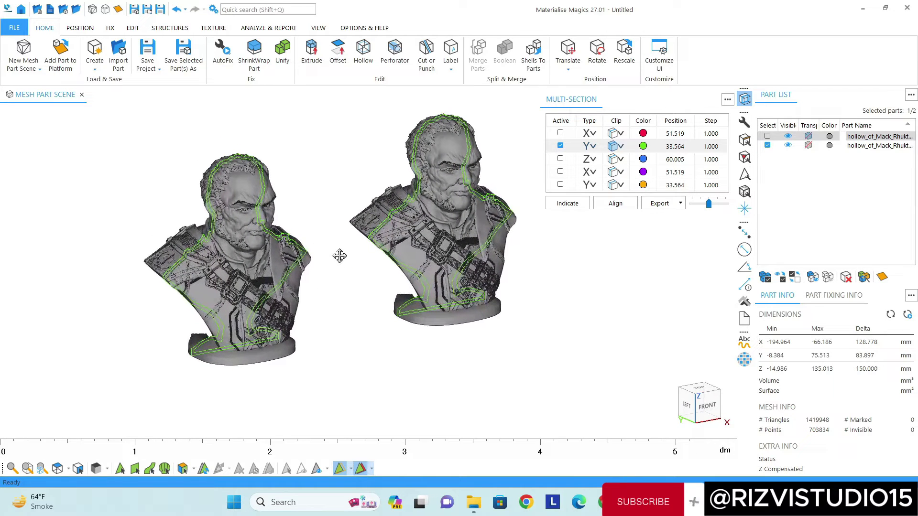
pyautogui.moveTo(406, 236); pyautogui.dragTo(377, 256, button='middle')
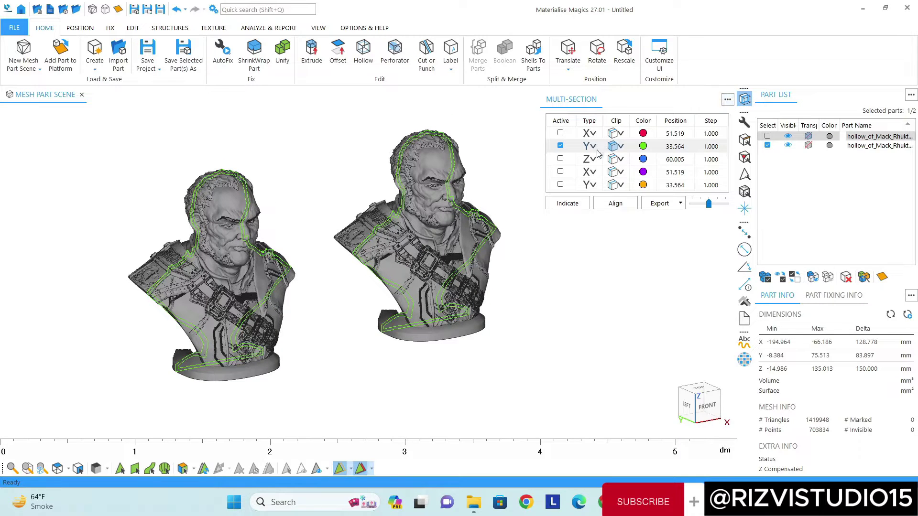
# Hide one bust, view the other's base from below, select it and start plane marking.
pyautogui.click(788, 146)
pyautogui.moveTo(442, 303); pyautogui.dragTo(392, 306, button='middle')
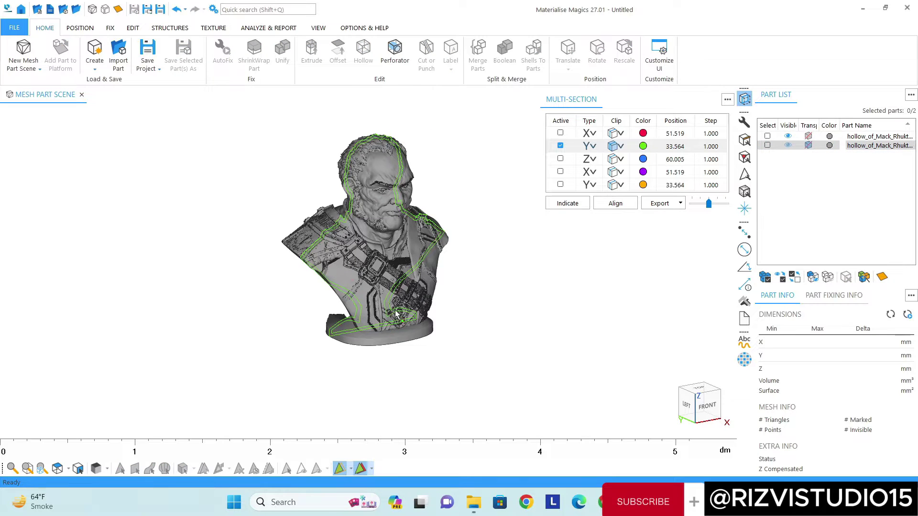
pyautogui.scroll(5, 395, 314)
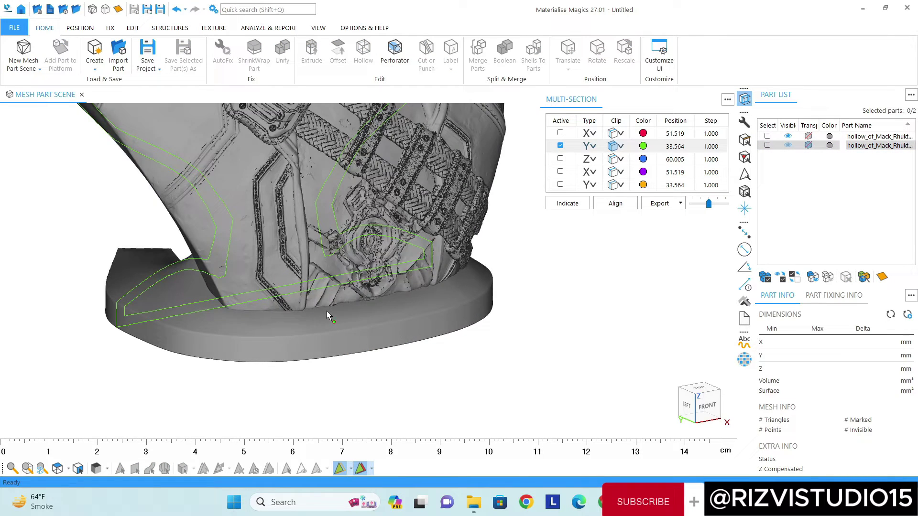
pyautogui.moveTo(328, 317); pyautogui.dragTo(339, 255, button='right')
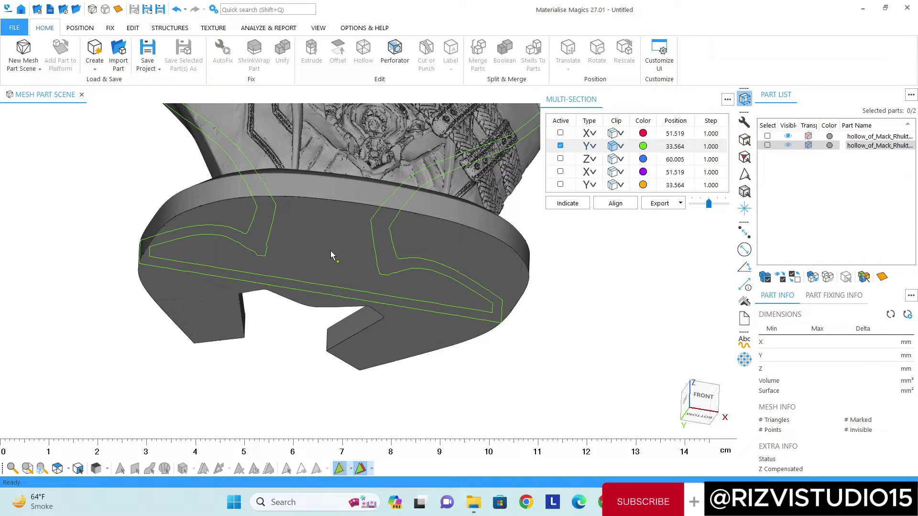
pyautogui.click(331, 252)
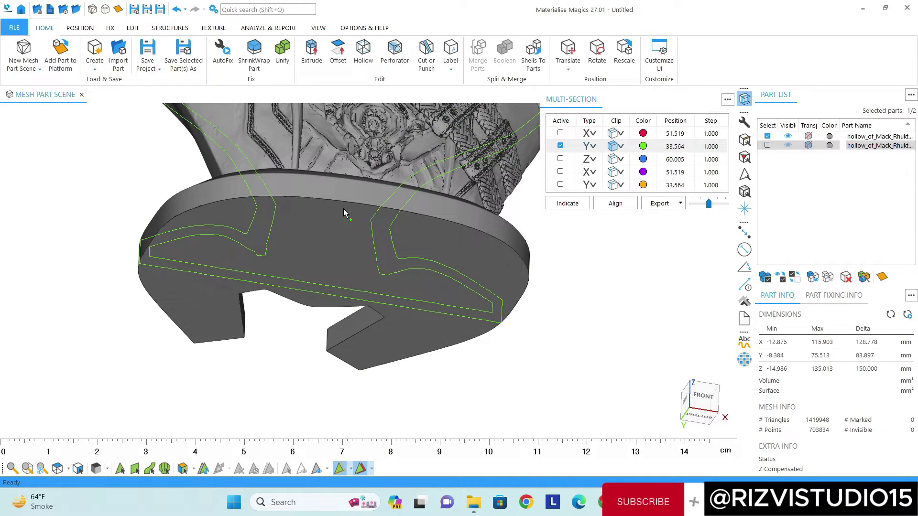
pyautogui.click(135, 468)
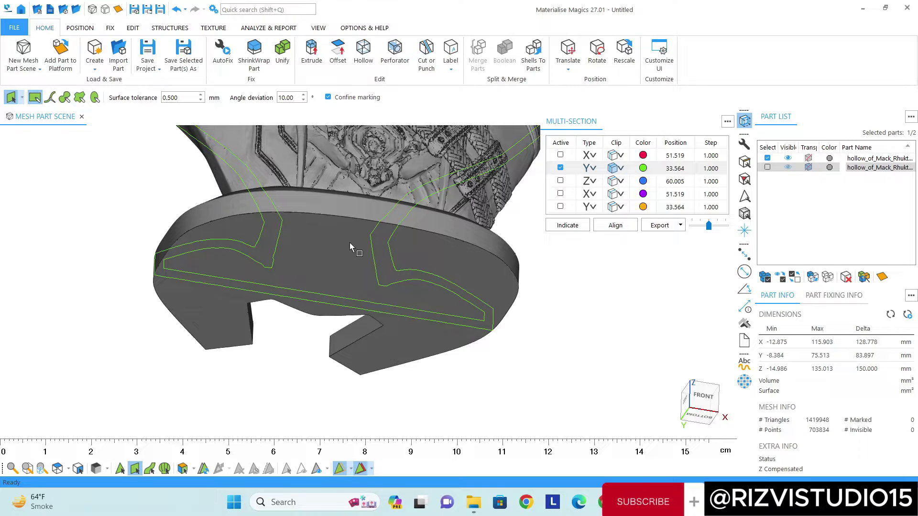
# Mark the flat bottom of the bust's base and clip the bust at the Y section.
pyautogui.scroll(4, 340, 250)
pyautogui.scroll(-4, 340, 251)
pyautogui.click(340, 250)
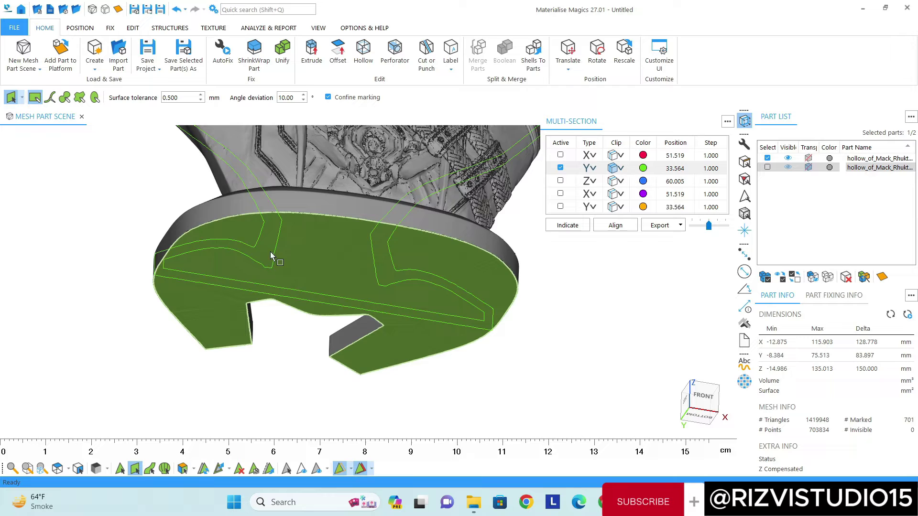
pyautogui.moveTo(270, 251); pyautogui.dragTo(334, 286, button='right')
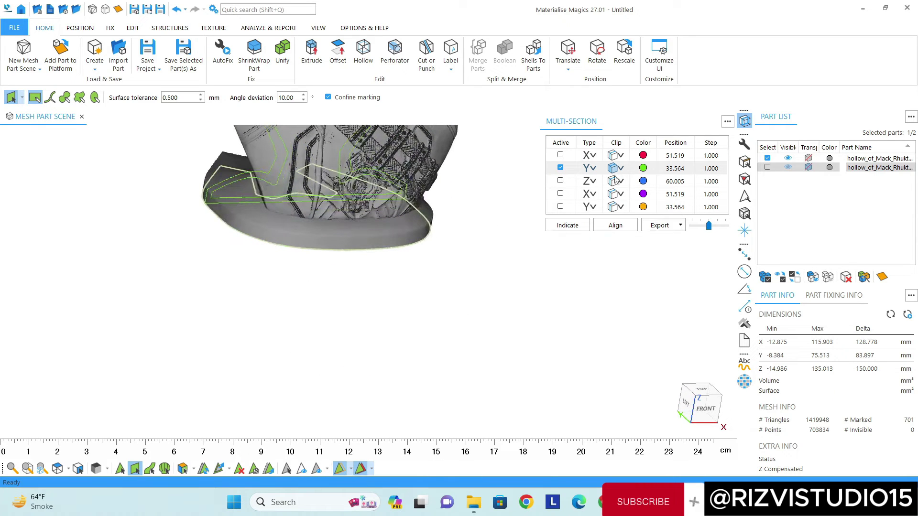
pyautogui.click(616, 173)
# Add the adjoining base face to the marking (1174 triangles) and move the Y section to 5.796.
pyautogui.moveTo(356, 228); pyautogui.dragTo(304, 220, button='right')
pyautogui.scroll(5, 231, 177)
pyautogui.moveTo(298, 234); pyautogui.dragTo(294, 288, button='middle')
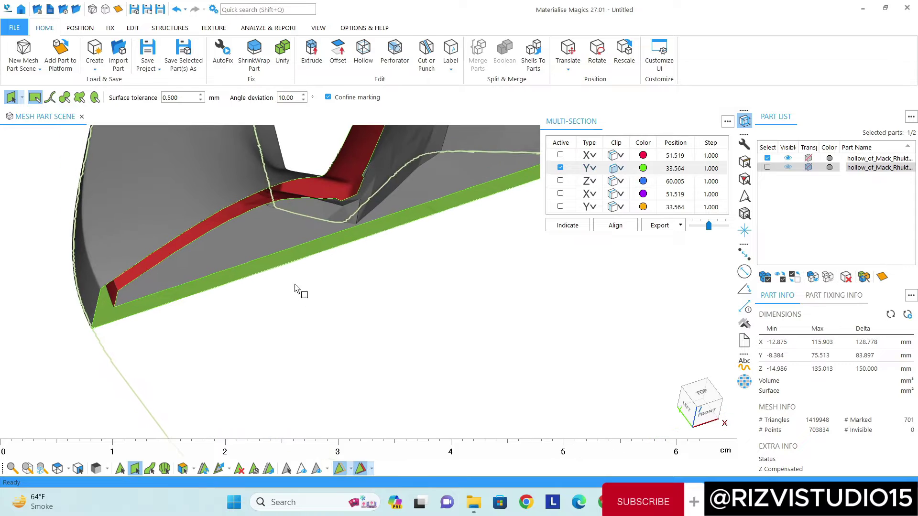
pyautogui.scroll(-2, 259, 245)
pyautogui.click(256, 245)
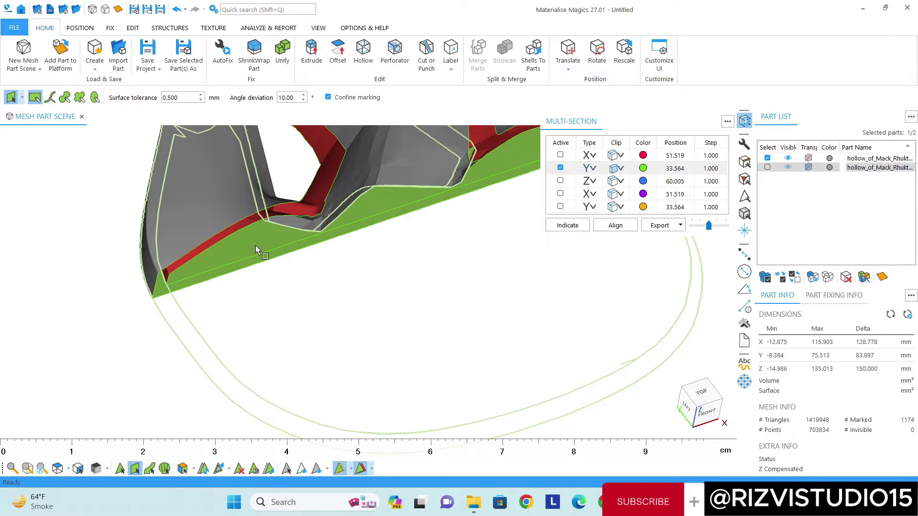
pyautogui.scroll(-3, 256, 246)
pyautogui.moveTo(255, 245); pyautogui.dragTo(271, 216, button='right')
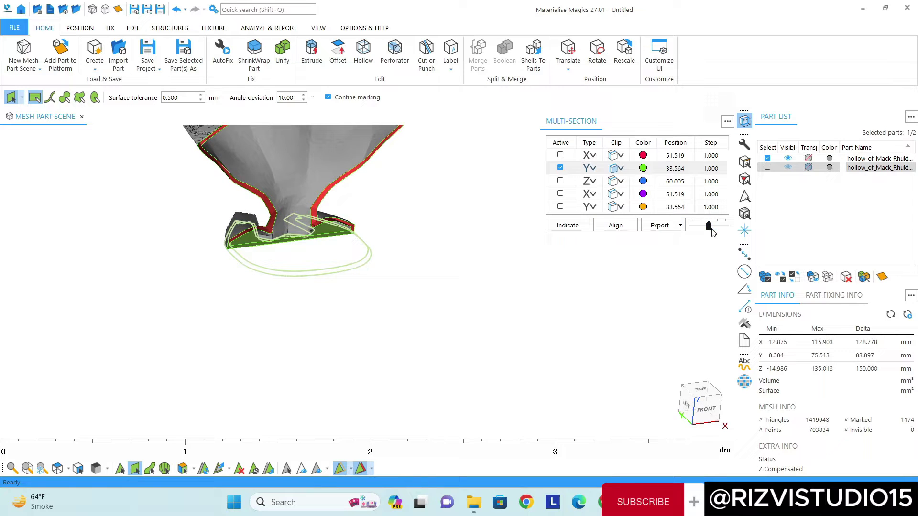
pyautogui.moveTo(709, 225)
pyautogui.mouseDown()
pyautogui.moveTo(713, 231)
pyautogui.moveTo(699, 232)
pyautogui.mouseUp()
pyautogui.moveTo(373, 260); pyautogui.dragTo(334, 215, button='right')
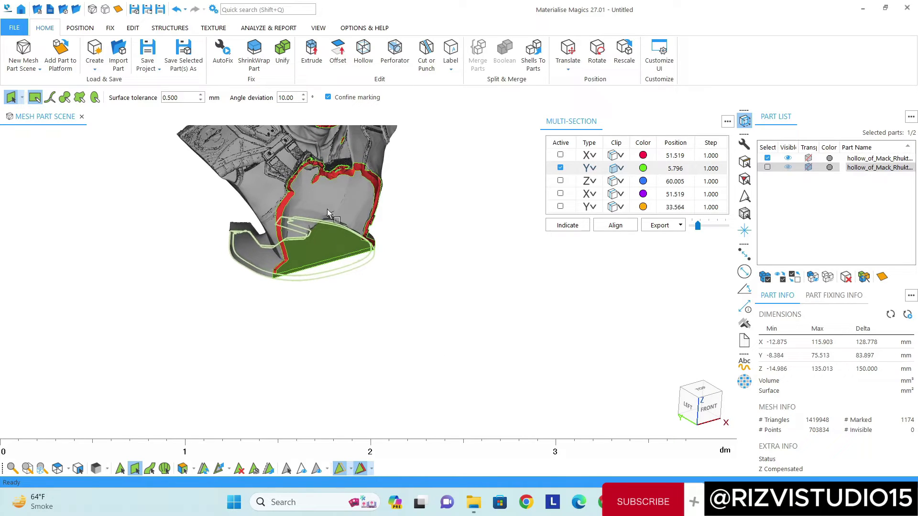
# Shell the bust with Hollow's SHELL option, leaving the marked base open.
pyautogui.click(363, 53)
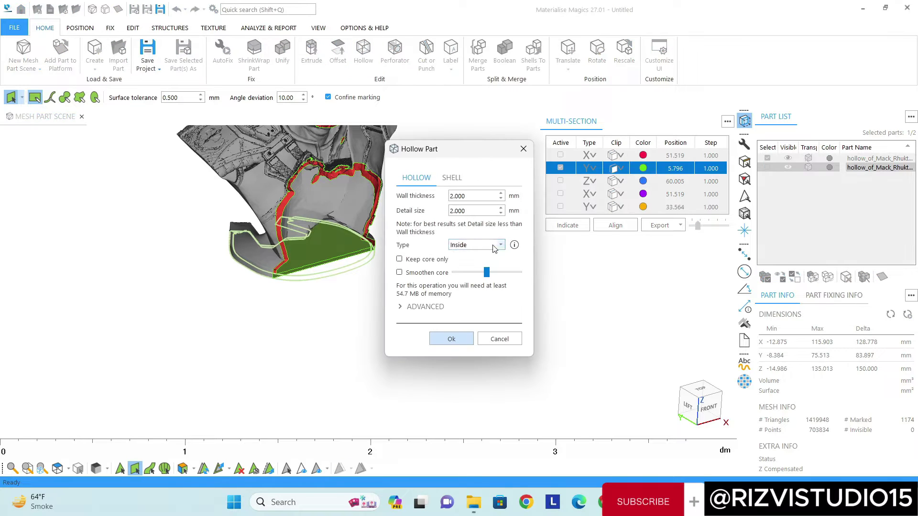
pyautogui.click(452, 177)
pyautogui.moveTo(469, 196); pyautogui.dragTo(445, 196)
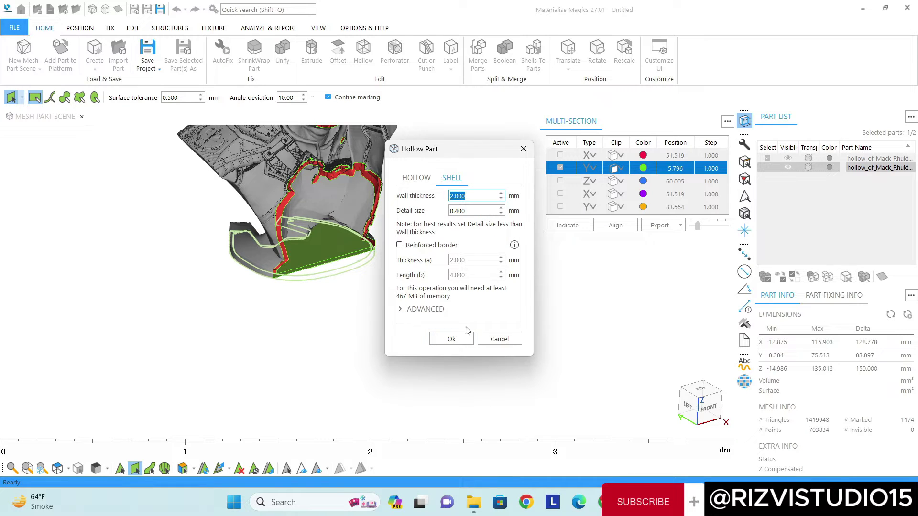
pyautogui.click(453, 340)
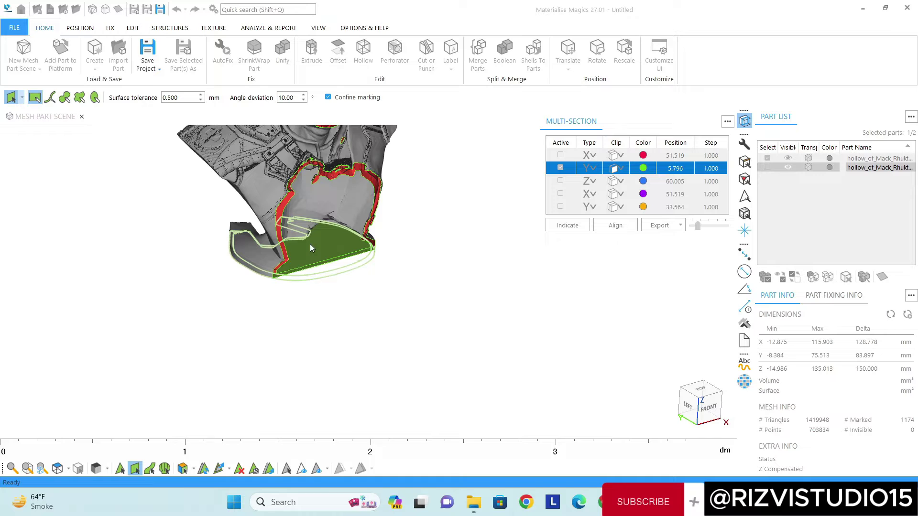
# Turn off the Y section and inspect the new hollow bust's open underside.
pyautogui.moveTo(310, 245); pyautogui.dragTo(306, 227, button='right')
pyautogui.click(559, 168)
pyautogui.moveTo(294, 183); pyautogui.dragTo(314, 283, button='middle')
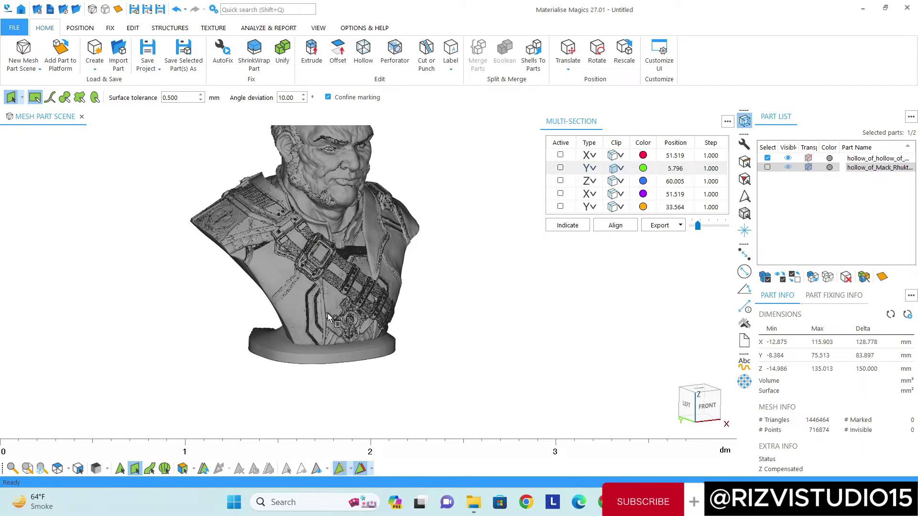
pyautogui.moveTo(314, 283); pyautogui.dragTo(314, 257, button='right')
pyautogui.scroll(-5, 363, 276)
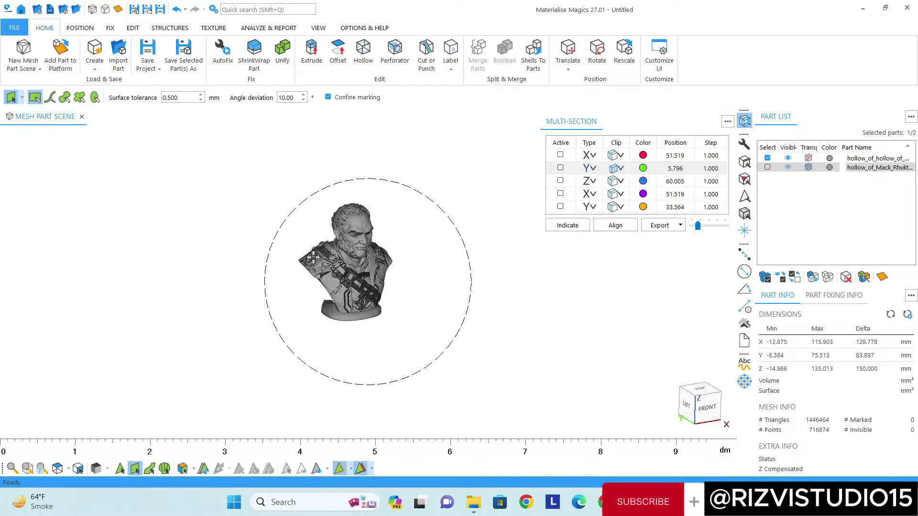
# Hide the shelled bust, show and select the other bust, and turn its Y section on.
pyautogui.click(787, 158)
pyautogui.click(788, 146)
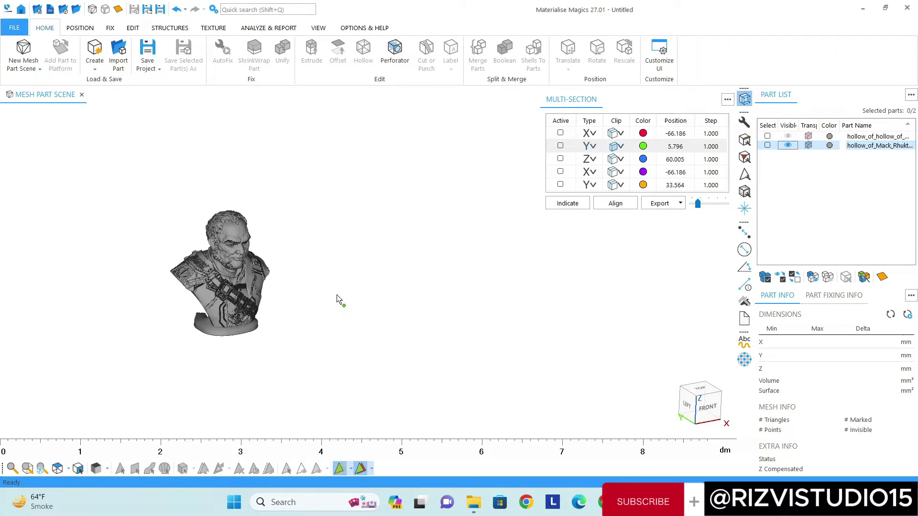
pyautogui.scroll(6, 343, 290)
pyautogui.click(339, 223)
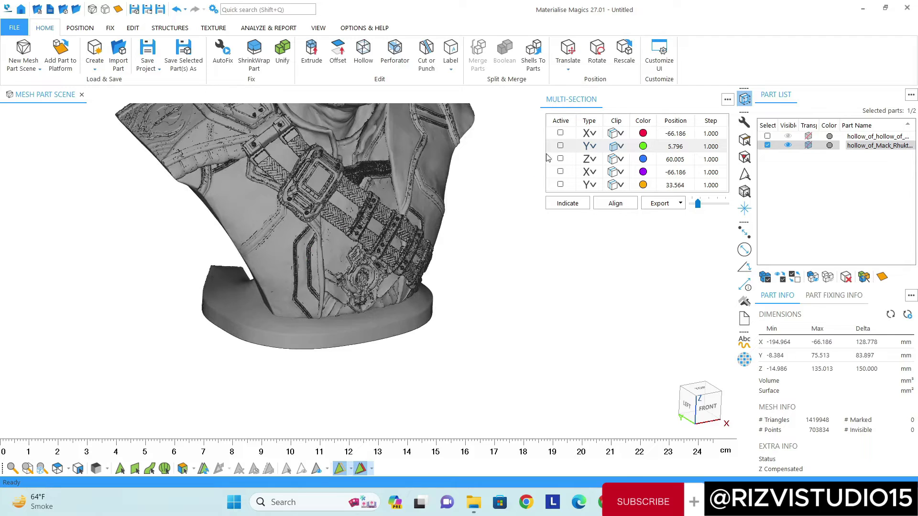
pyautogui.click(561, 145)
pyautogui.scroll(-6, 391, 236)
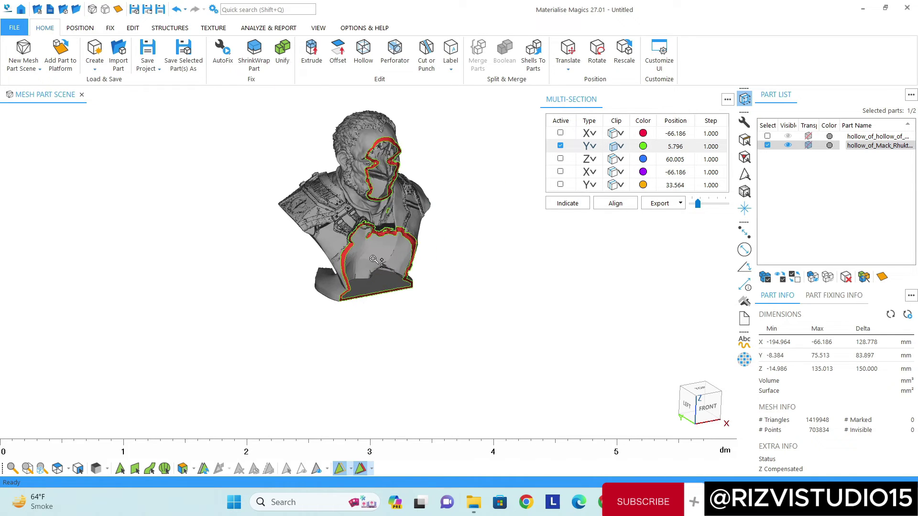
pyautogui.moveTo(373, 259); pyautogui.dragTo(373, 284, button='middle')
pyautogui.click(560, 146)
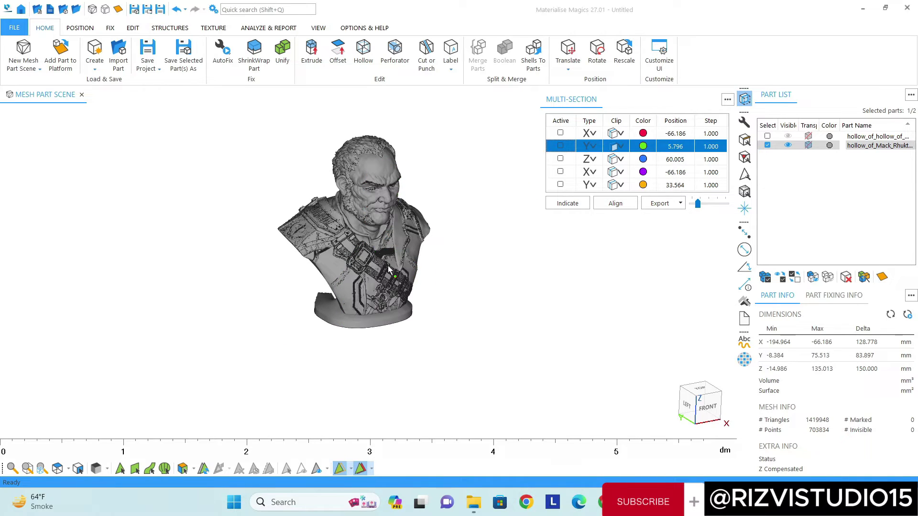
pyautogui.click(561, 145)
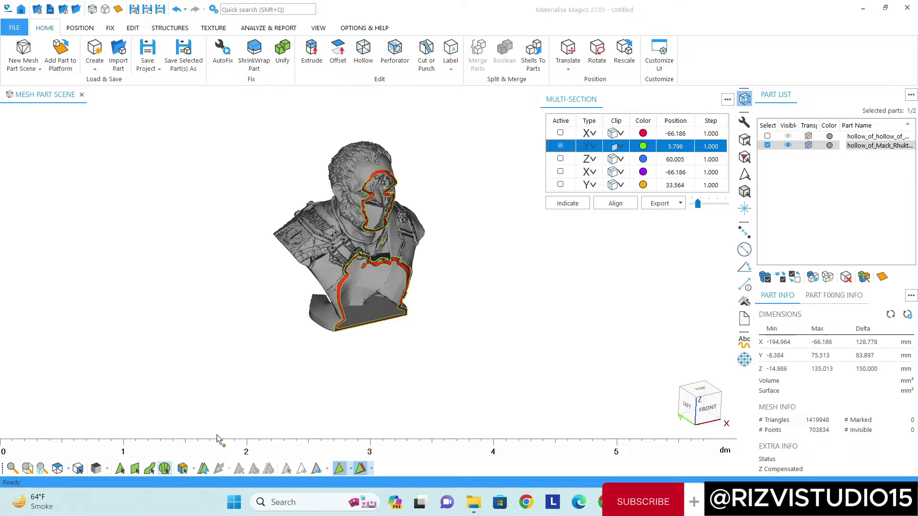
# Mark the bust's inner hollow surfaces (25180 triangles), undoing an accidental outer-surface mark.
pyautogui.click(165, 469)
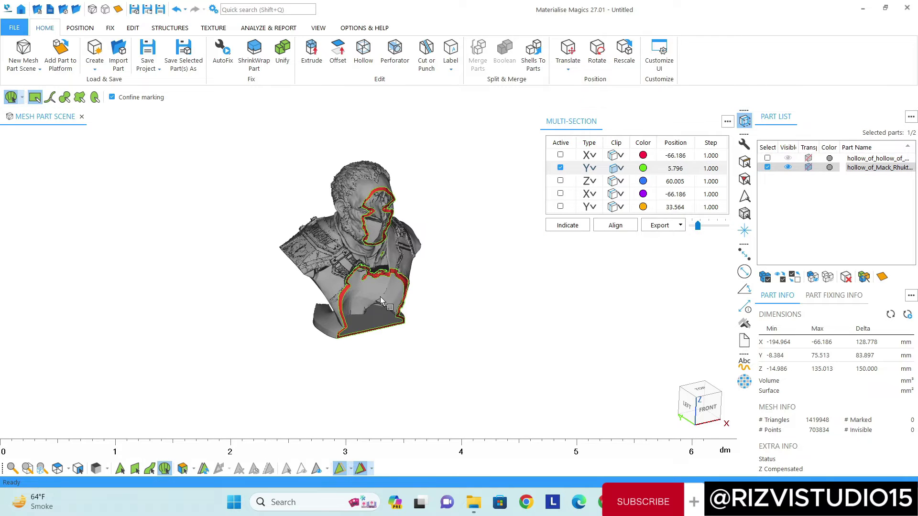
pyautogui.scroll(5, 381, 297)
pyautogui.click(352, 286)
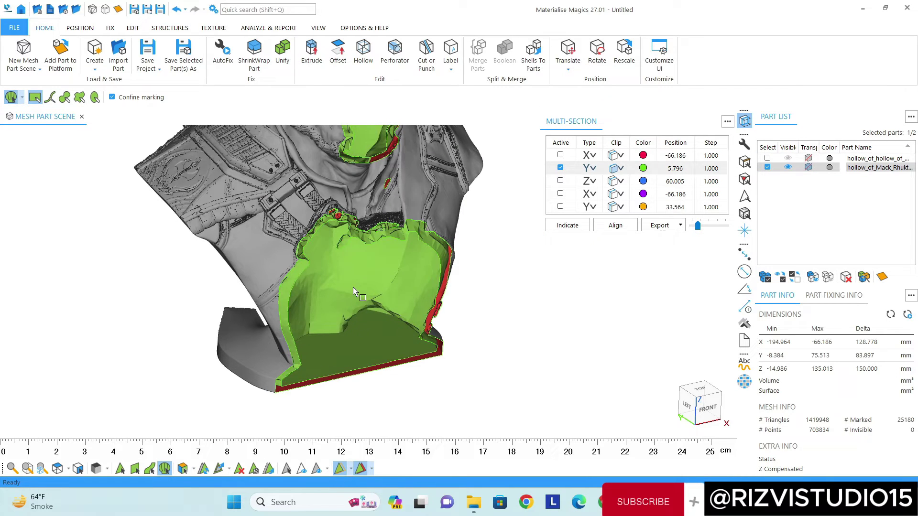
pyautogui.scroll(-2, 353, 287)
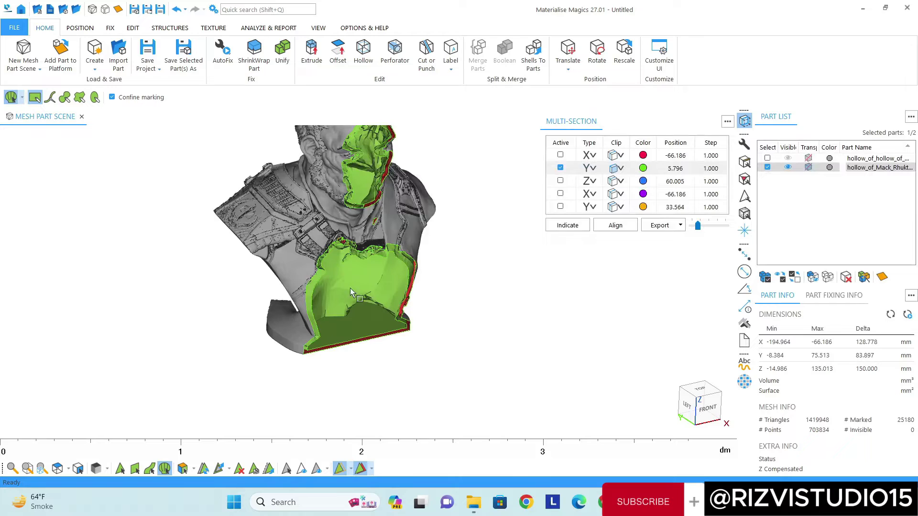
pyautogui.click(350, 288)
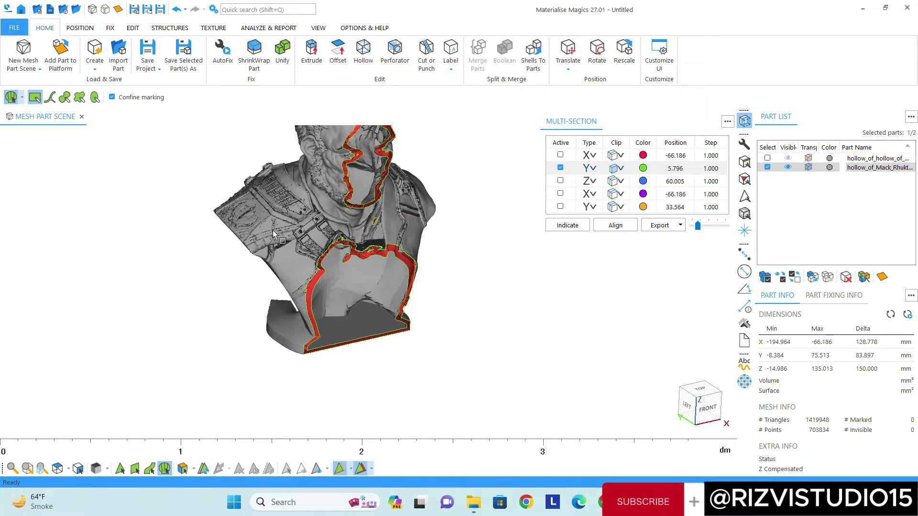
pyautogui.click(273, 231)
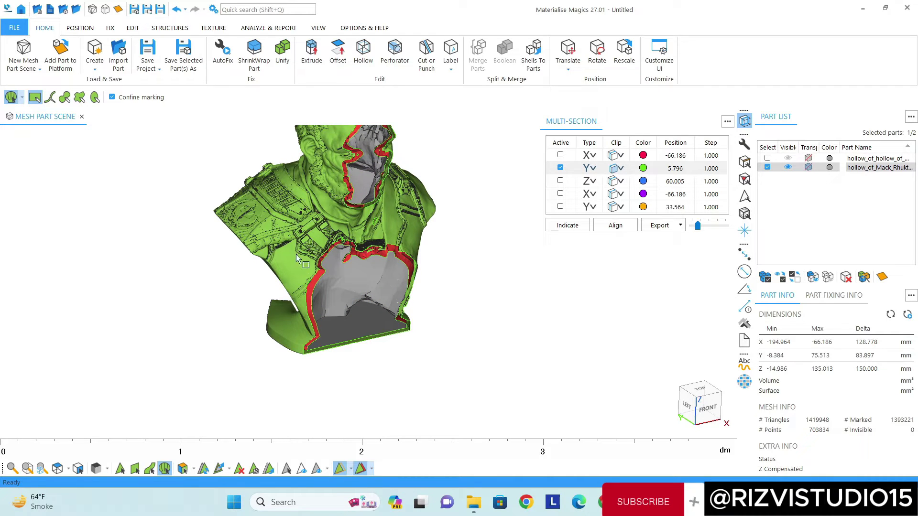
pyautogui.hotkey('ctrl', 'z')
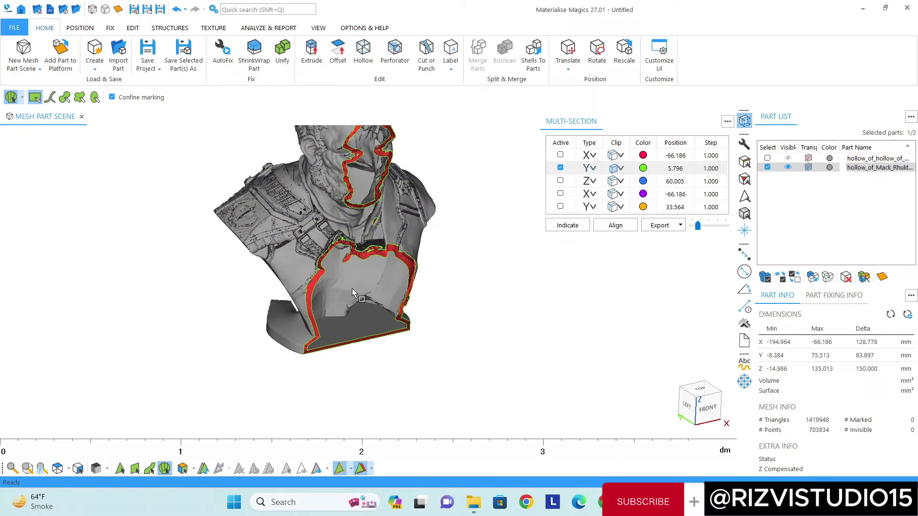
pyautogui.click(352, 288)
pyautogui.moveTo(366, 274); pyautogui.dragTo(328, 310, button='middle')
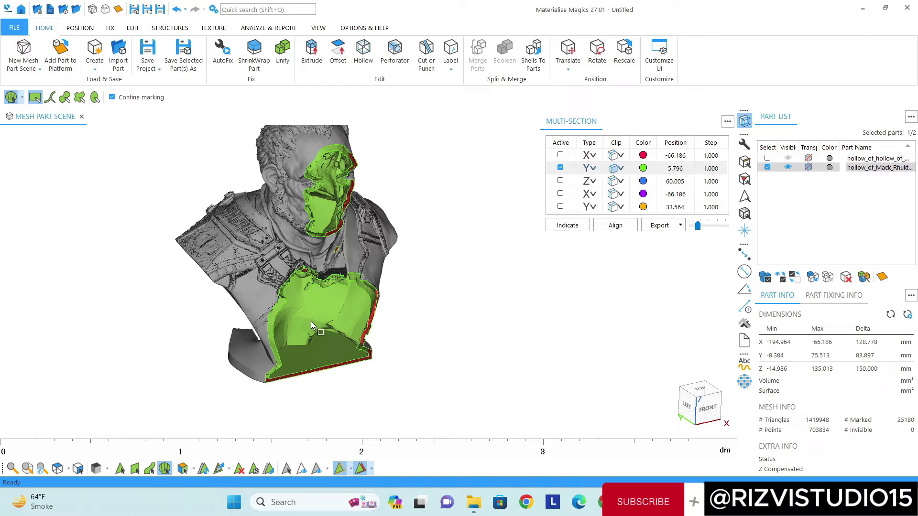
pyautogui.moveTo(323, 291); pyautogui.dragTo(321, 302, button='middle')
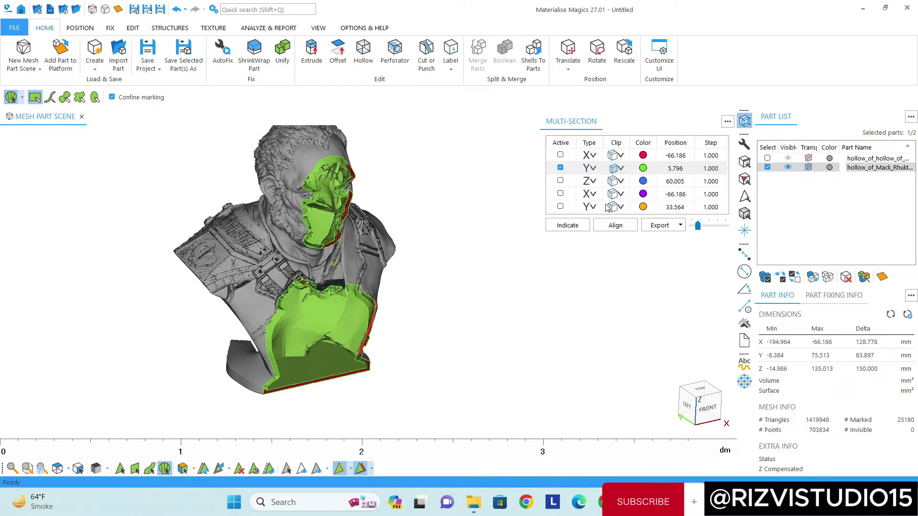
pyautogui.click(560, 168)
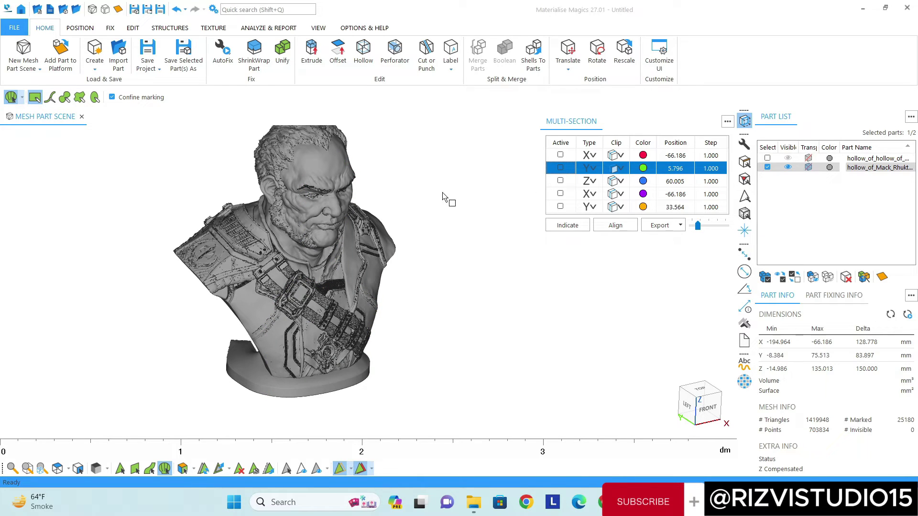
pyautogui.click(560, 167)
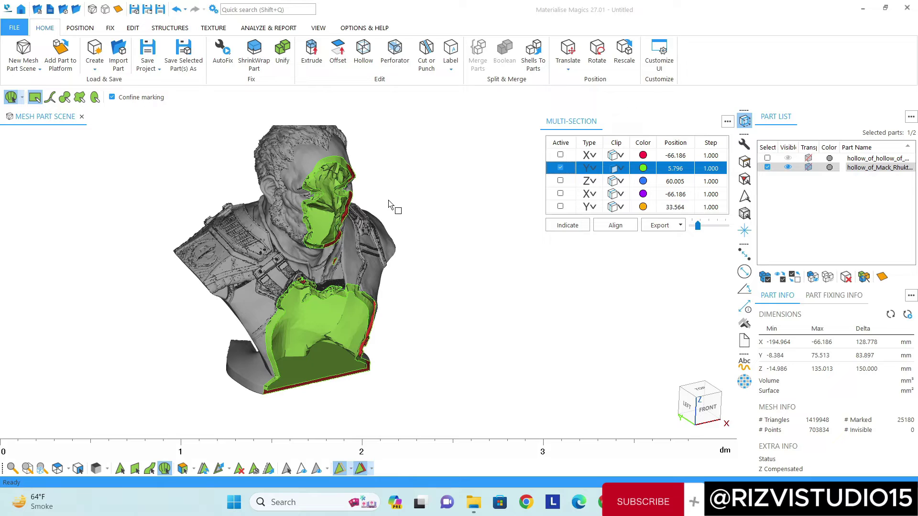
# Delete the marked inner surfaces and check the bust from another side.
pyautogui.press('Delete')
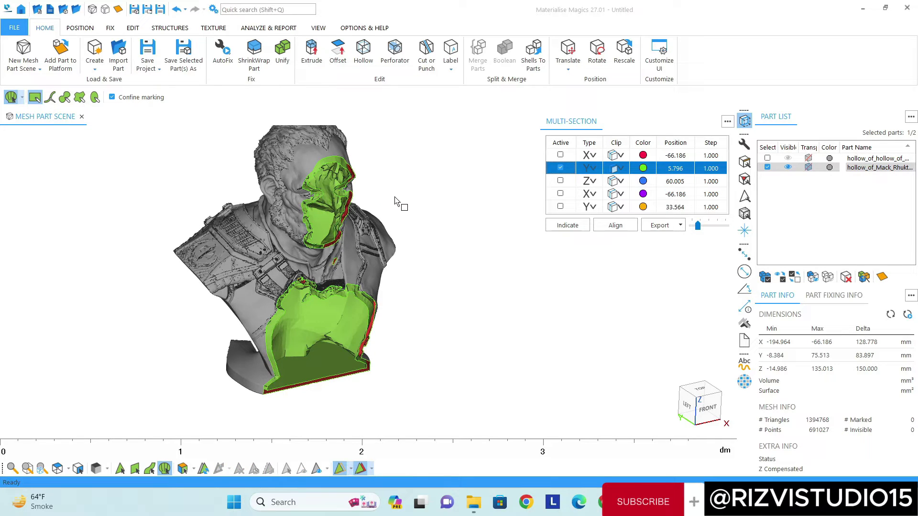
pyautogui.click(562, 173)
pyautogui.moveTo(308, 308); pyautogui.dragTo(329, 319, button='right')
# Move the Y section plane to 27.065 and bring the bust's base into view.
pyautogui.click(612, 173)
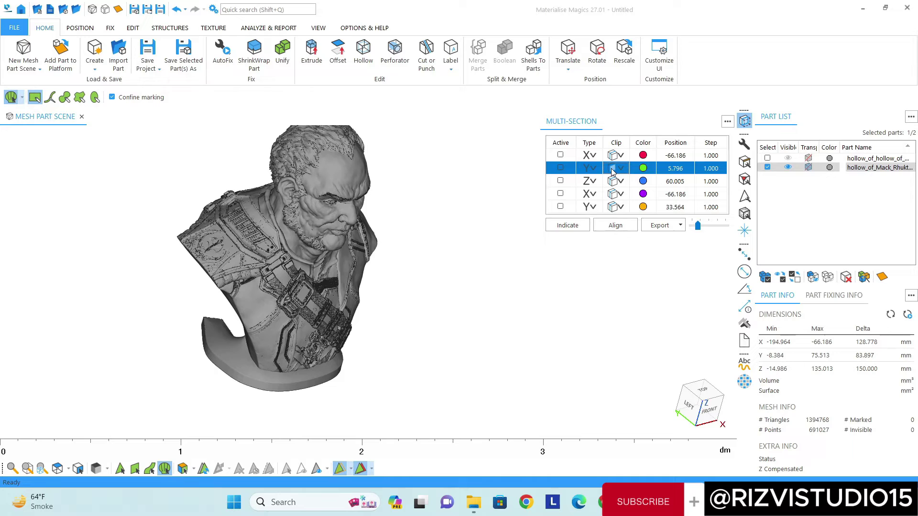
pyautogui.click(560, 168)
pyautogui.moveTo(450, 213); pyautogui.dragTo(436, 250, button='right')
pyautogui.moveTo(382, 285); pyautogui.dragTo(380, 267, button='right')
pyautogui.moveTo(699, 225); pyautogui.dragTo(708, 234)
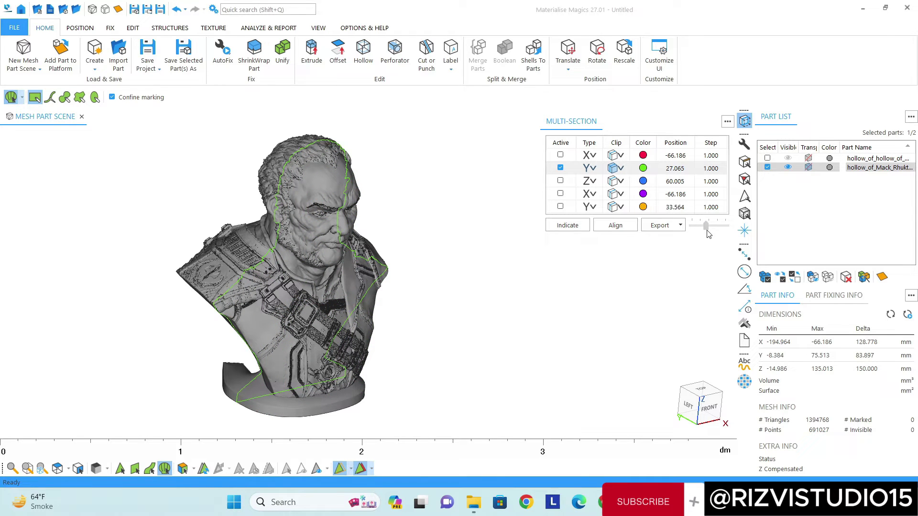
pyautogui.moveTo(421, 282); pyautogui.dragTo(382, 271, button='right')
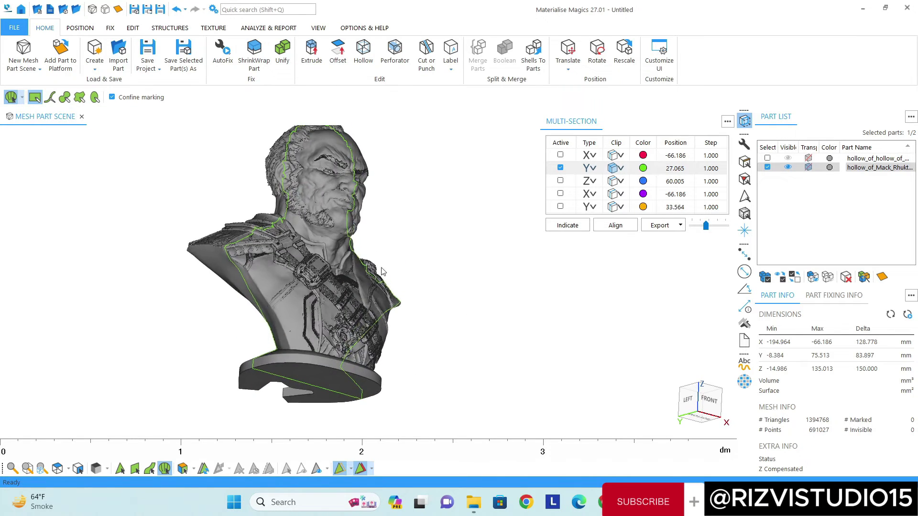
pyautogui.moveTo(381, 268); pyautogui.dragTo(382, 234, button='middle')
# Mark the base bottom (702 triangles) and shell the bust open there with 2.5 mm walls.
pyautogui.click(135, 467)
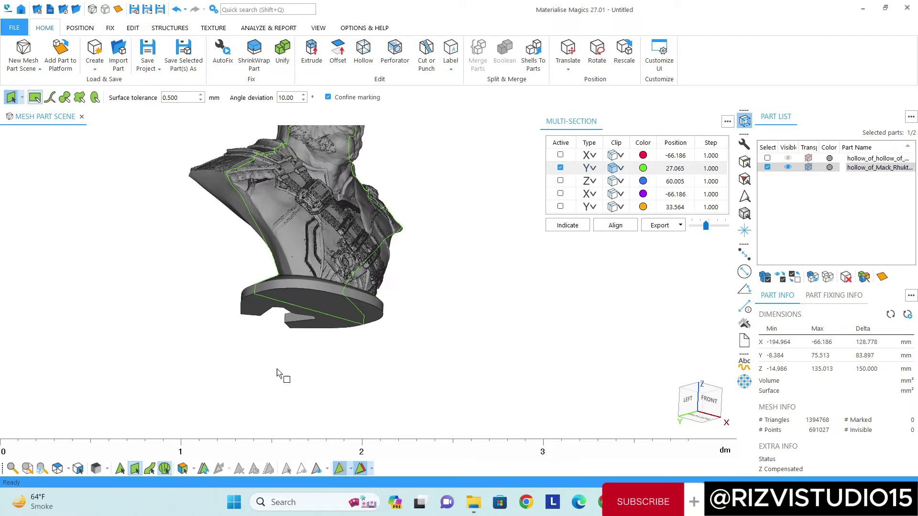
pyautogui.click(324, 306)
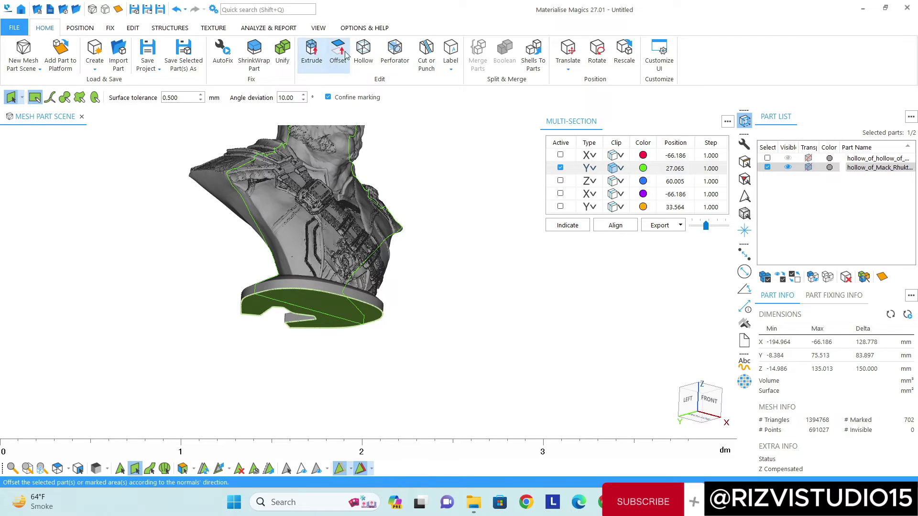
pyautogui.click(363, 52)
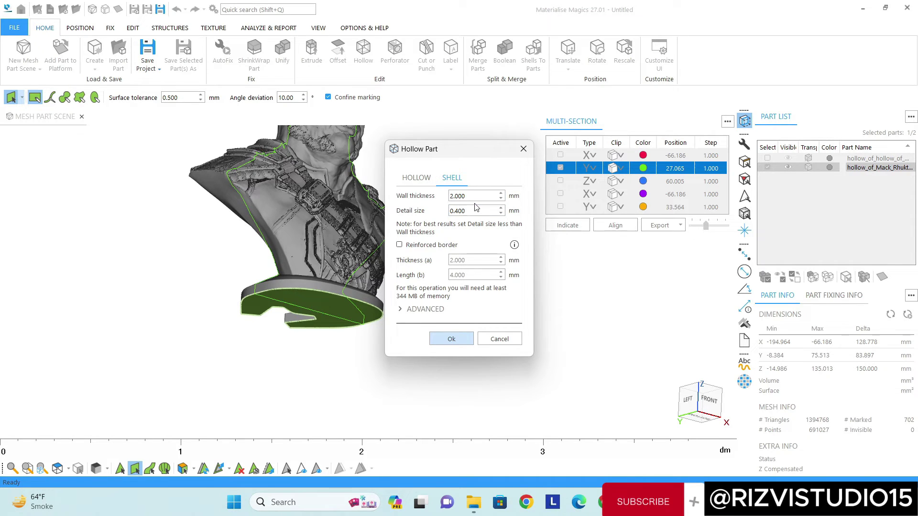
pyautogui.doubleClick(447, 198)
pyautogui.write('2.5')
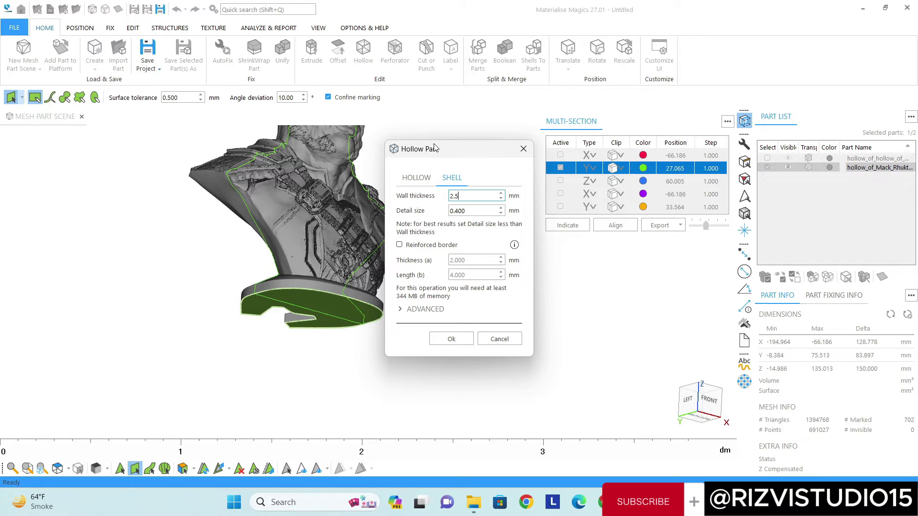
pyautogui.click(447, 339)
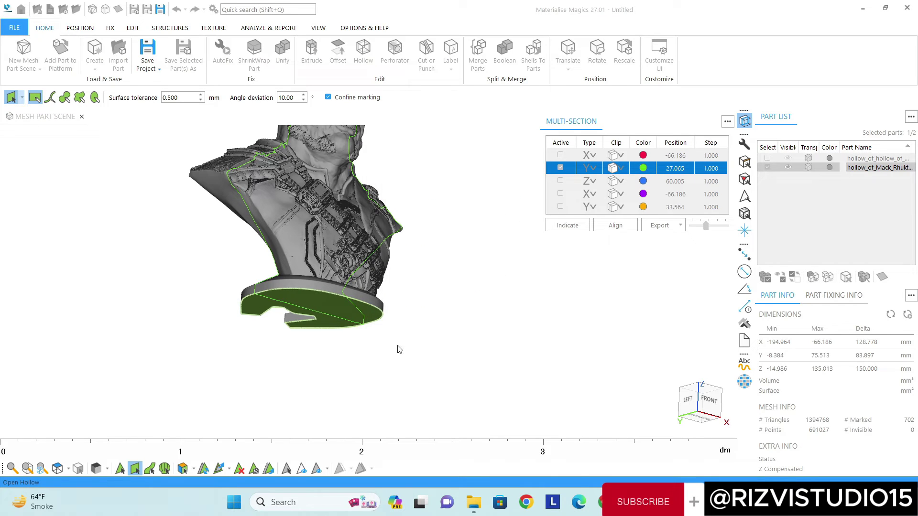
pyautogui.press('Return')
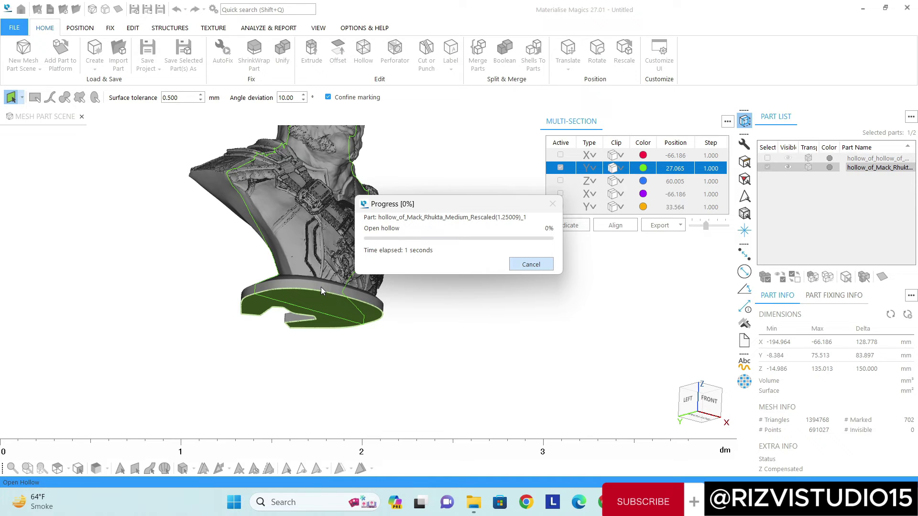
# Move the Open hollow progress window aside while the hollow_of_hollow part is created.
pyautogui.moveTo(393, 208); pyautogui.dragTo(453, 188)
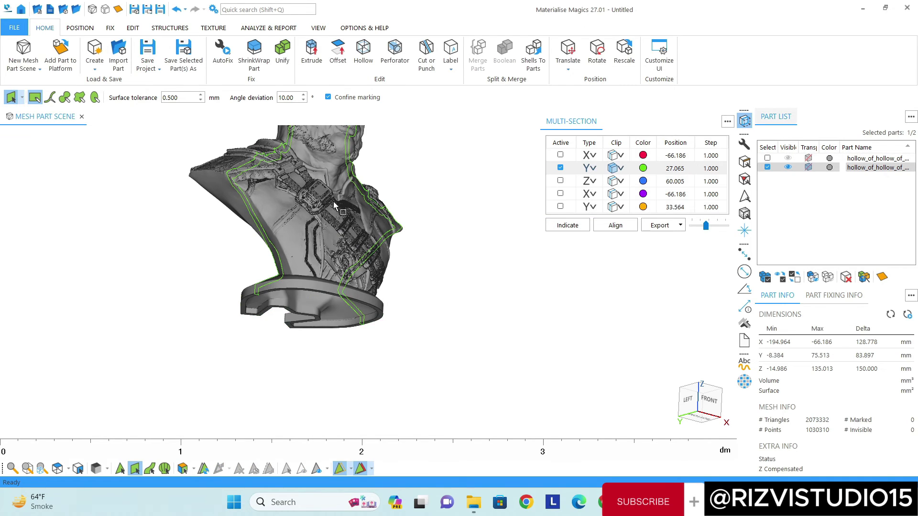
# Show the other bust, switch off the Y section, and frame both busts upright facing front.
pyautogui.moveTo(333, 201); pyautogui.dragTo(396, 237, button='right')
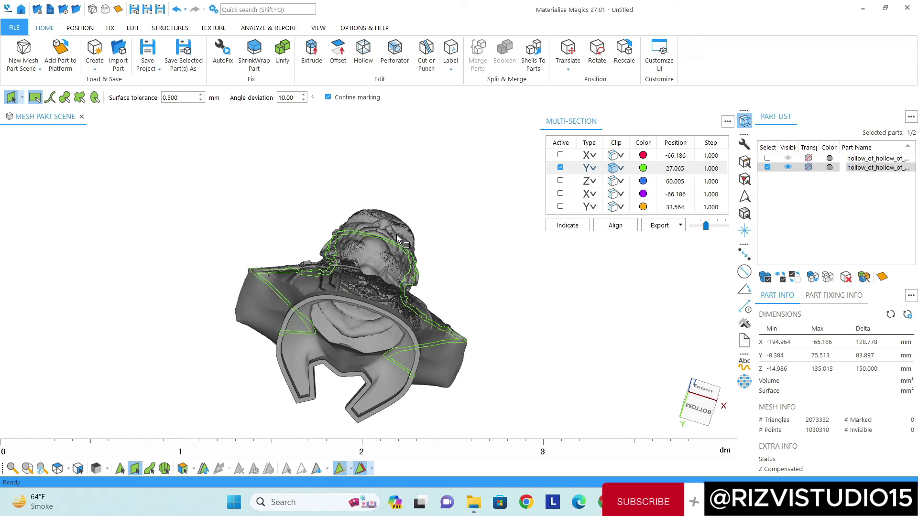
pyautogui.click(788, 159)
pyautogui.scroll(-5, 434, 227)
pyautogui.moveTo(426, 264); pyautogui.dragTo(415, 263, button='middle')
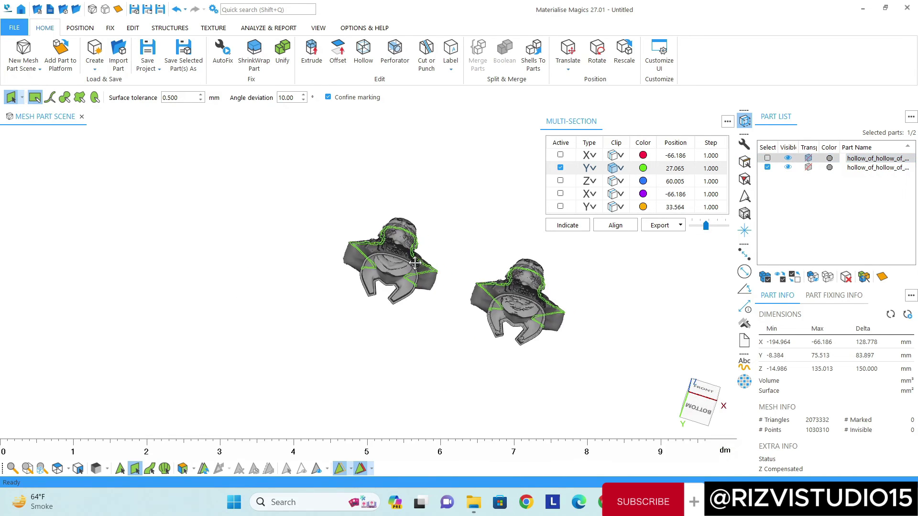
pyautogui.click(560, 168)
pyautogui.moveTo(420, 243); pyautogui.dragTo(377, 303, button='right')
pyautogui.scroll(5, 431, 277)
pyautogui.scroll(-5, 358, 259)
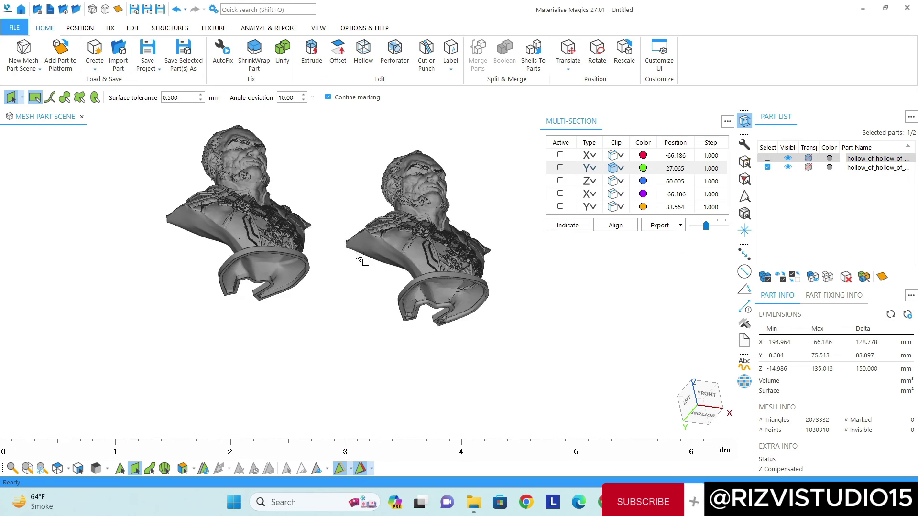
pyautogui.moveTo(359, 257); pyautogui.dragTo(336, 275, button='right')
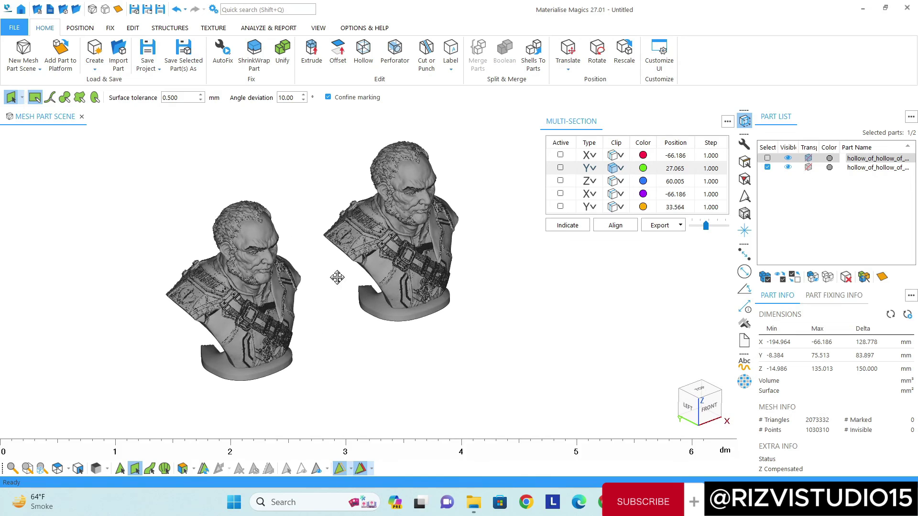
pyautogui.scroll(2, 352, 266)
pyautogui.moveTo(352, 266); pyautogui.dragTo(364, 276, button='middle')
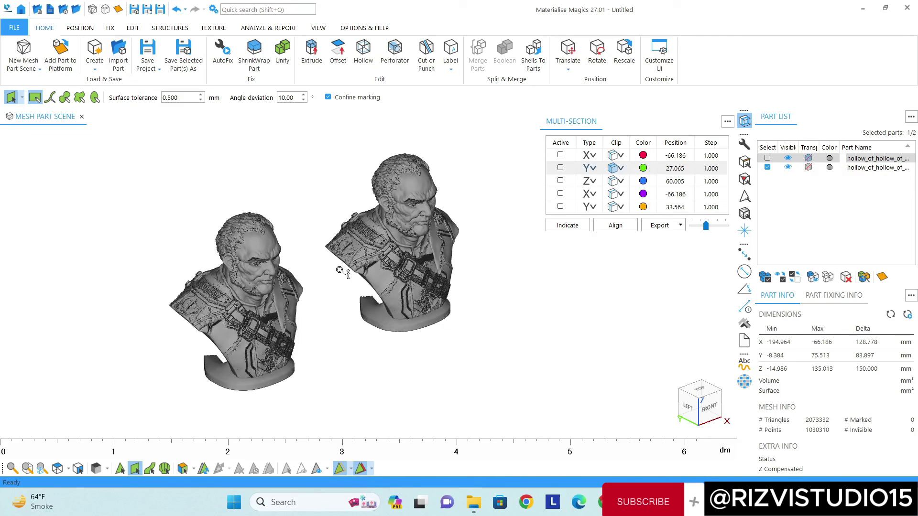